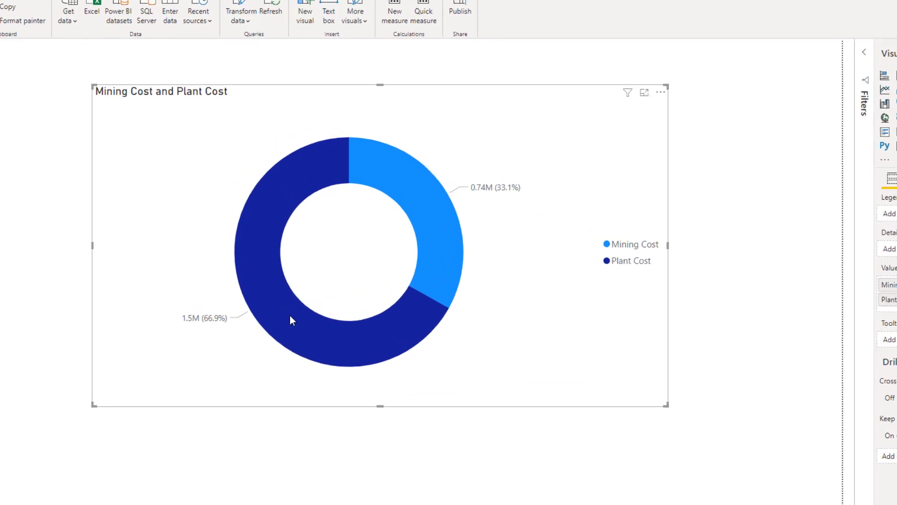
Check the forum question in Chrome, then return to the Power BI donut chart report
mouse_move(263, 300)
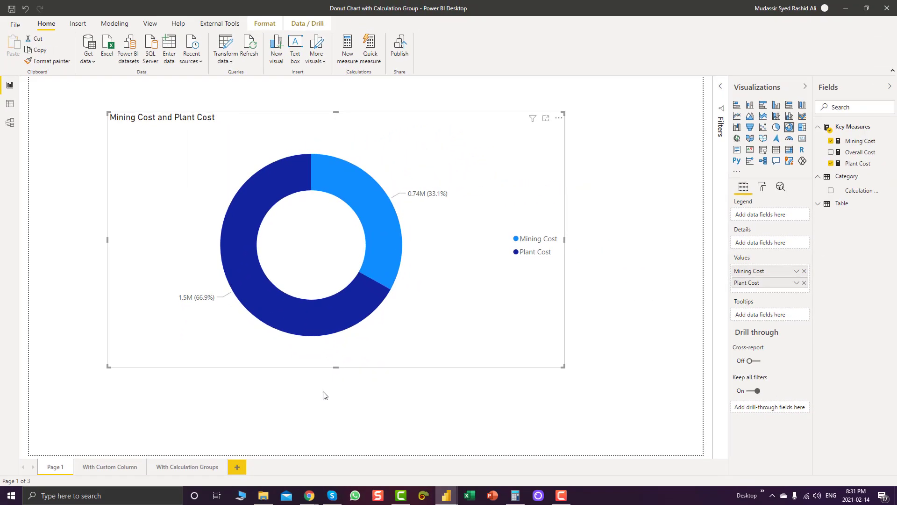
key("alt+Tab")
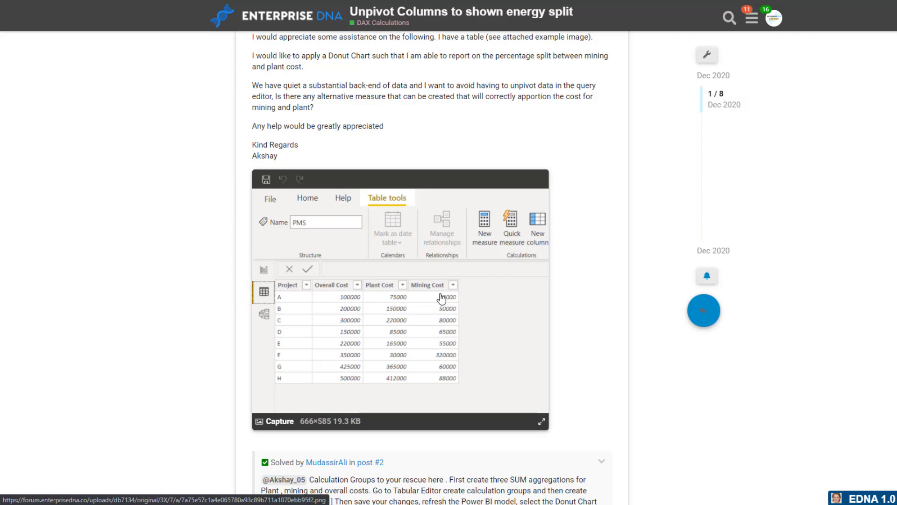
mouse_move(452, 500)
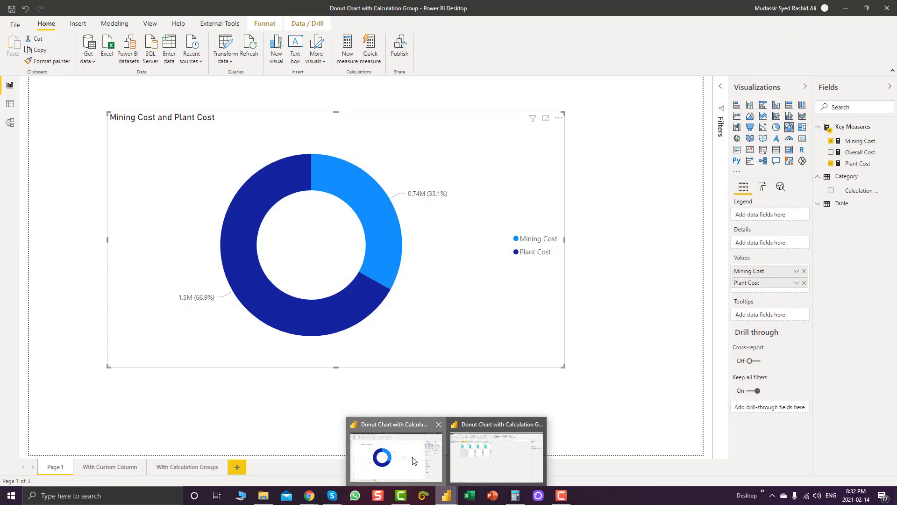
left_click(413, 459)
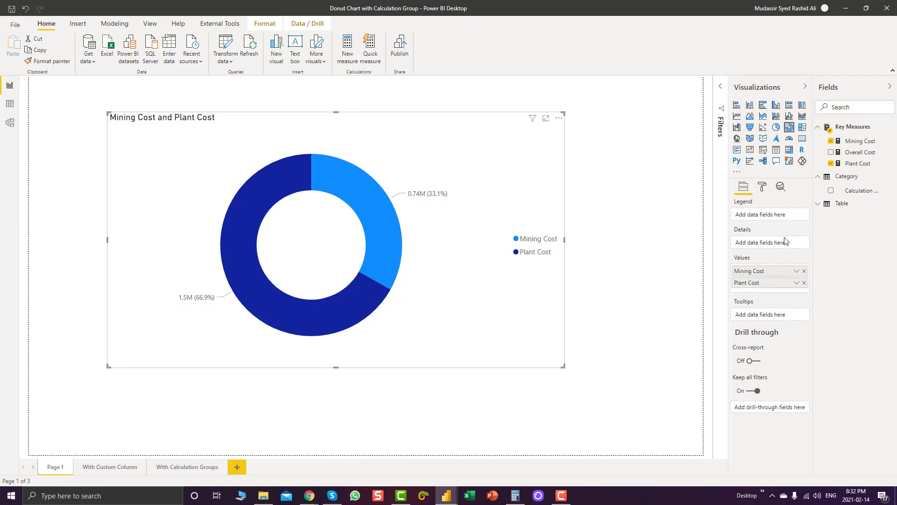
Review the Mining Cost and Plant Cost SUM formulas, then bring the forum question forward
left_click(856, 141)
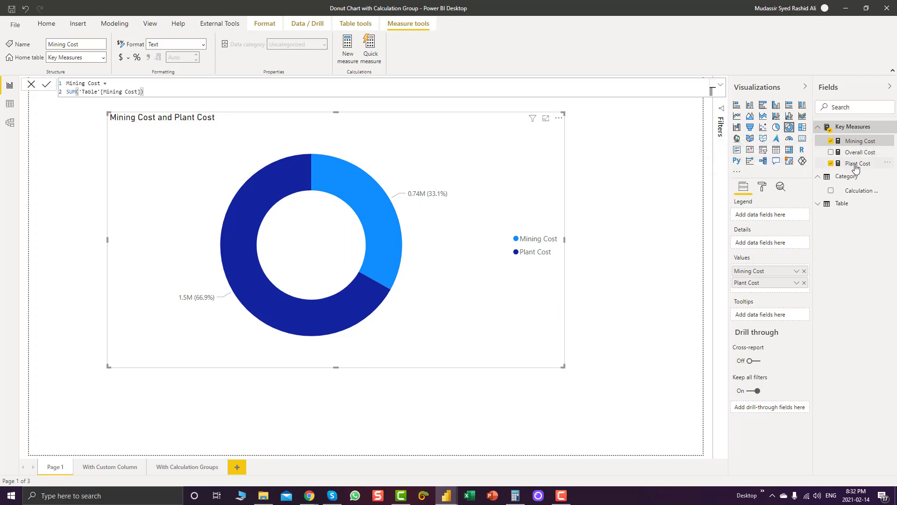
left_click(850, 164)
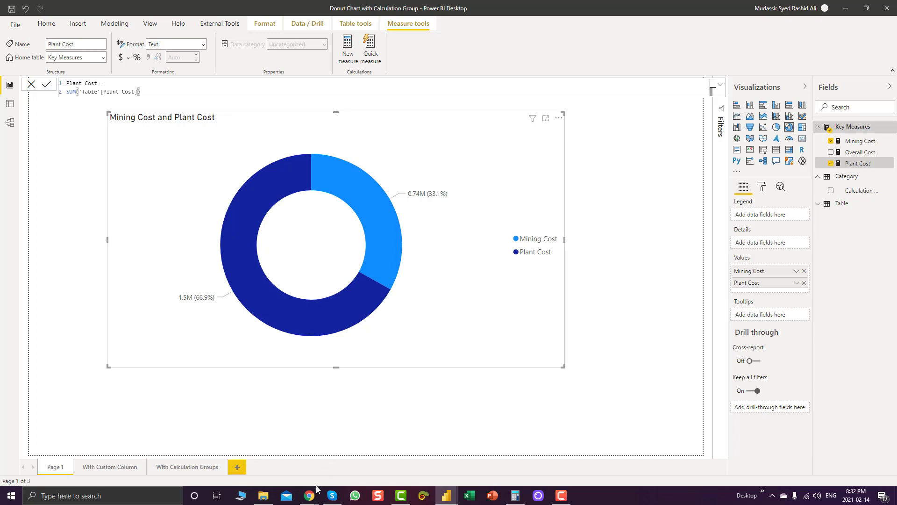
mouse_move(314, 493)
left_click(360, 455)
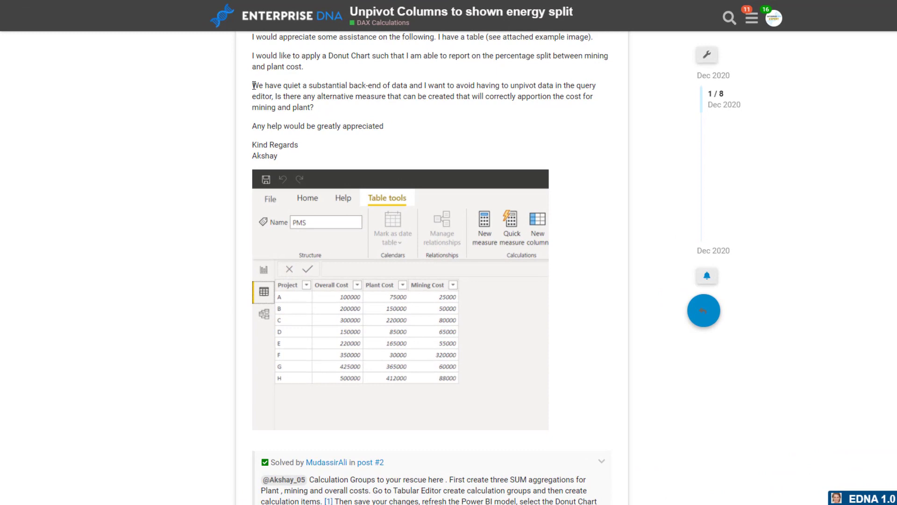
Highlight the forum sentence about avoiding unpivoting in the query editor, then switch back to Power BI
left_click_drag(253, 86, 563, 86)
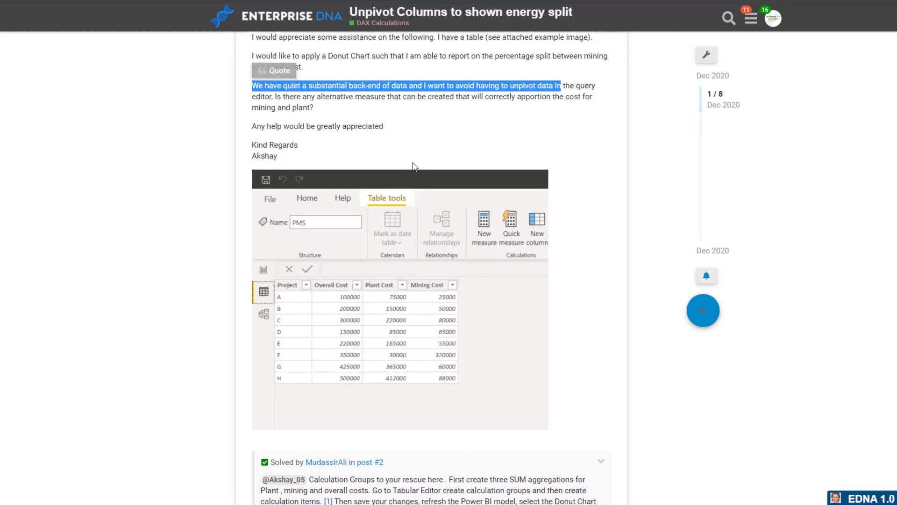
left_click(447, 495)
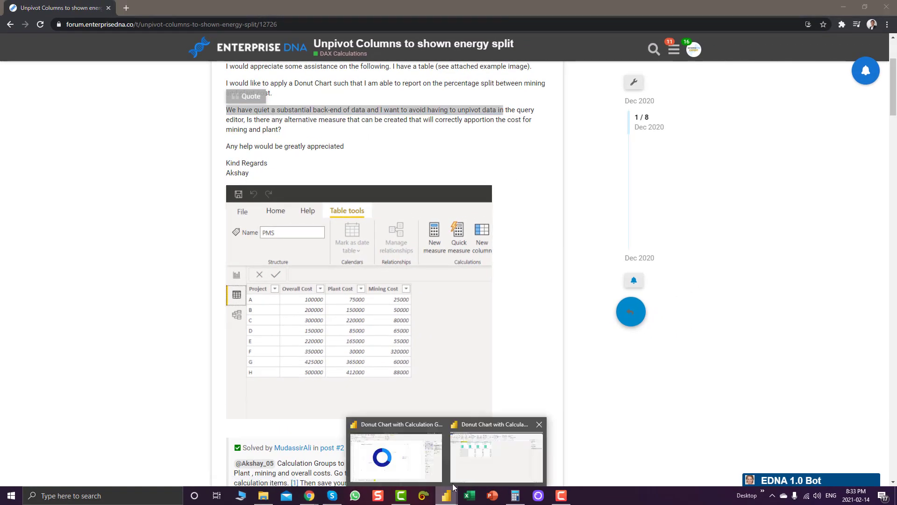
Open the Table's query from Data view in a maximised Power Query editor
left_click(453, 480)
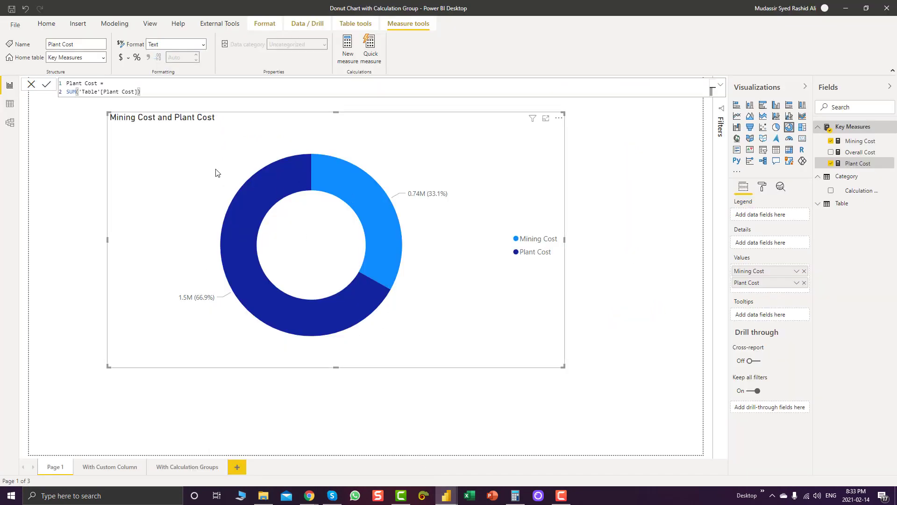
left_click(10, 103)
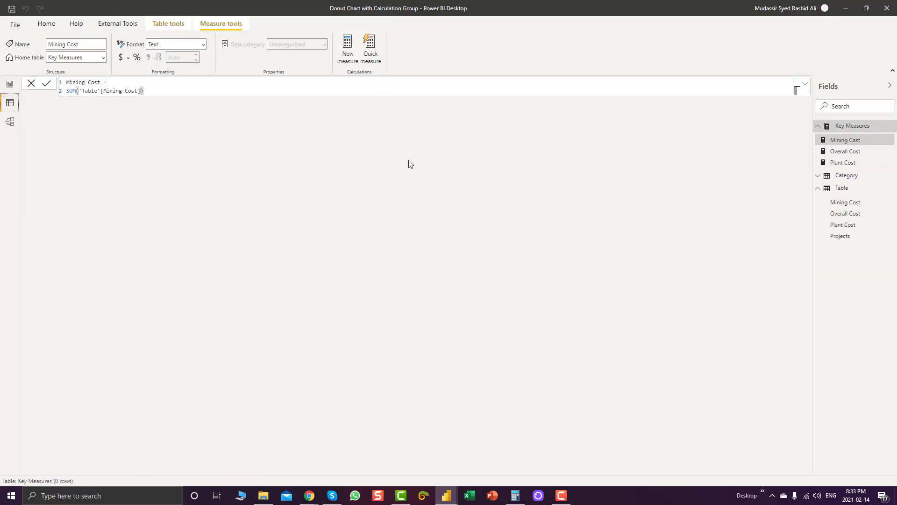
left_click(837, 188)
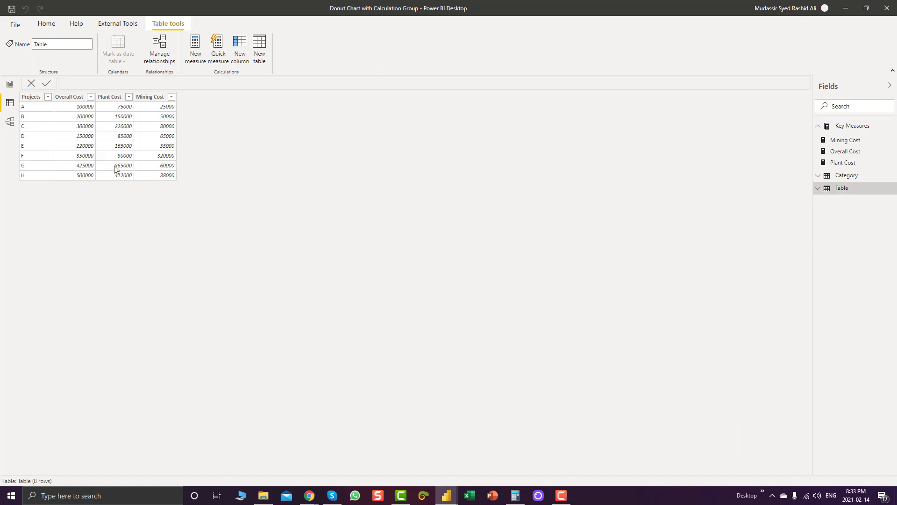
right_click(853, 192)
left_click(847, 246)
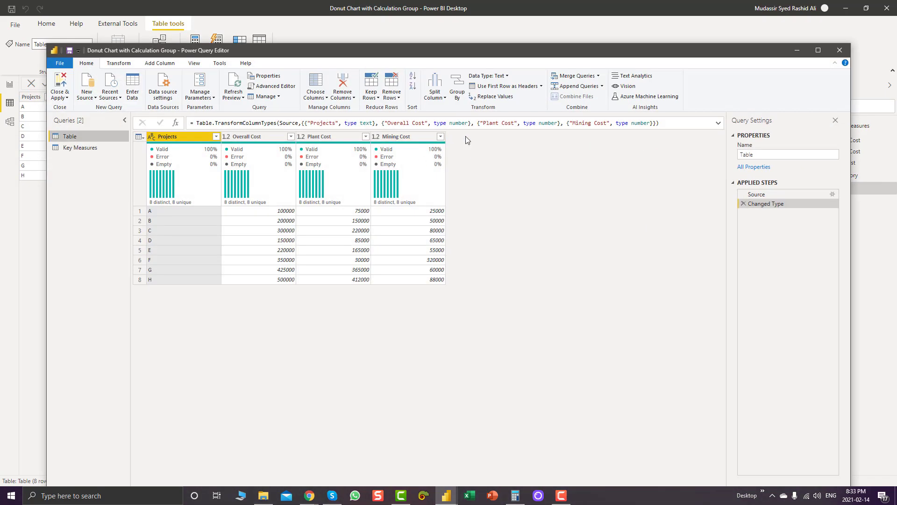
left_click(818, 50)
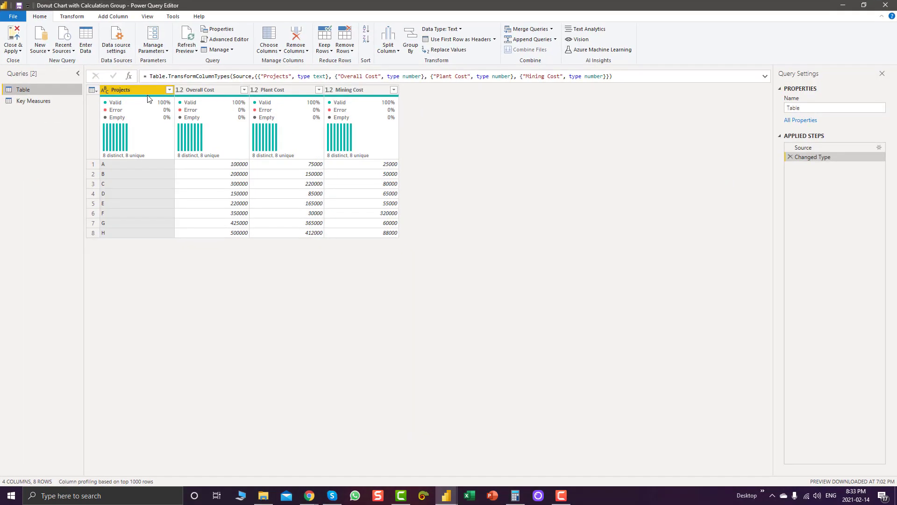
Select the Overall Cost, Plant Cost and Mining Cost columns and unpivot them
left_click(268, 93)
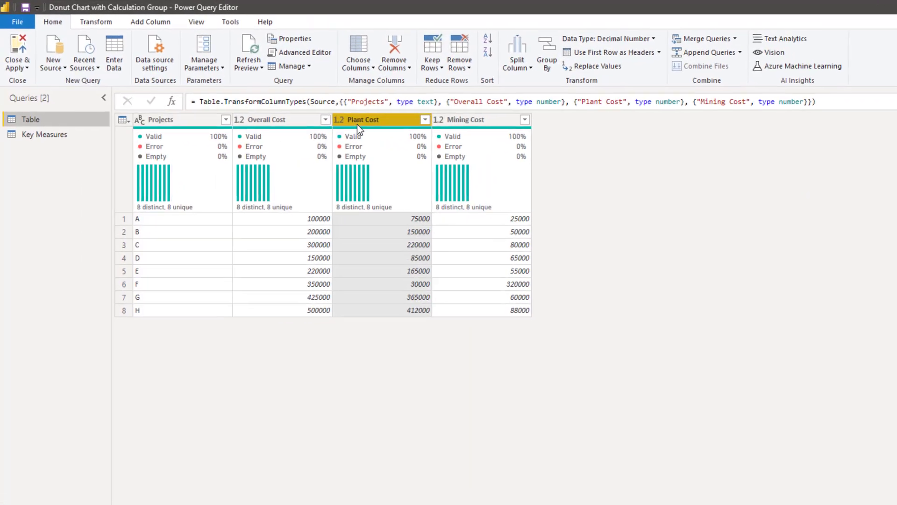
left_click(479, 118, "ctrl")
left_click(257, 120)
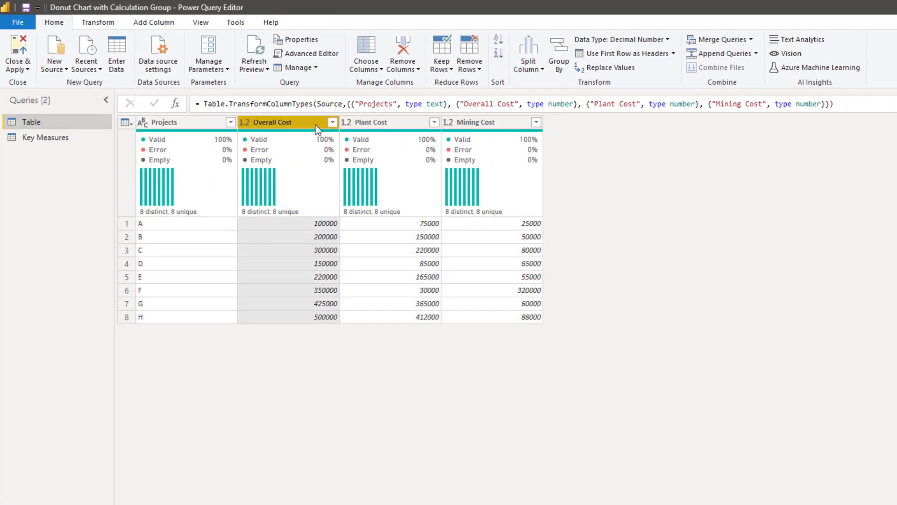
left_click(374, 122, "ctrl")
left_click(460, 121, "ctrl")
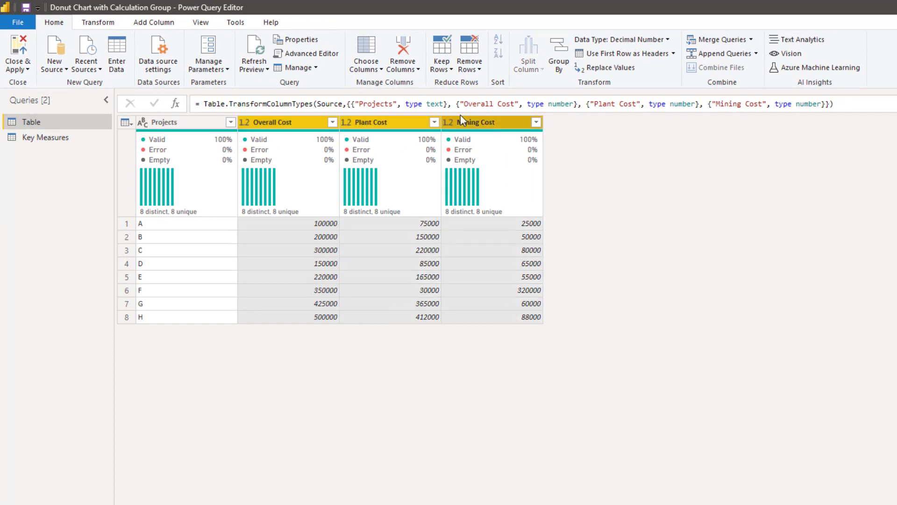
left_click(97, 22)
left_click(327, 39)
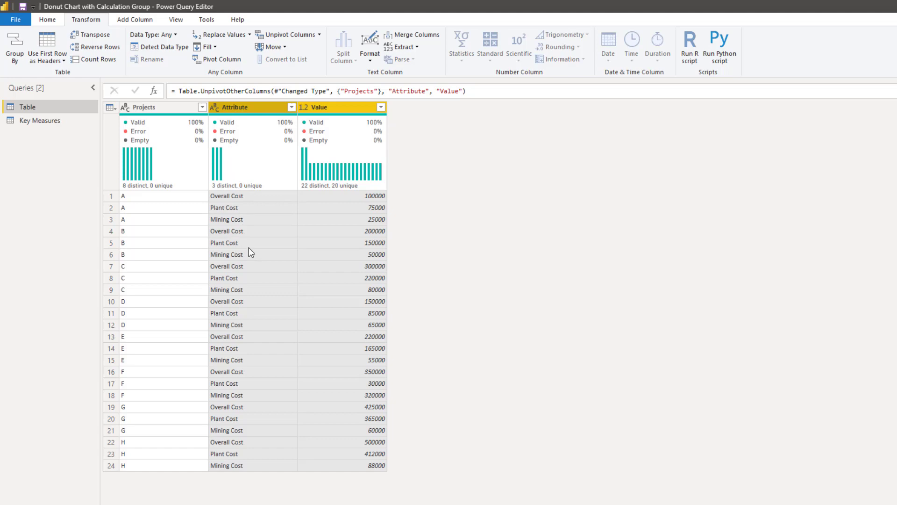
Delete the unpivot step and close the editor without applying changes
left_click(790, 167)
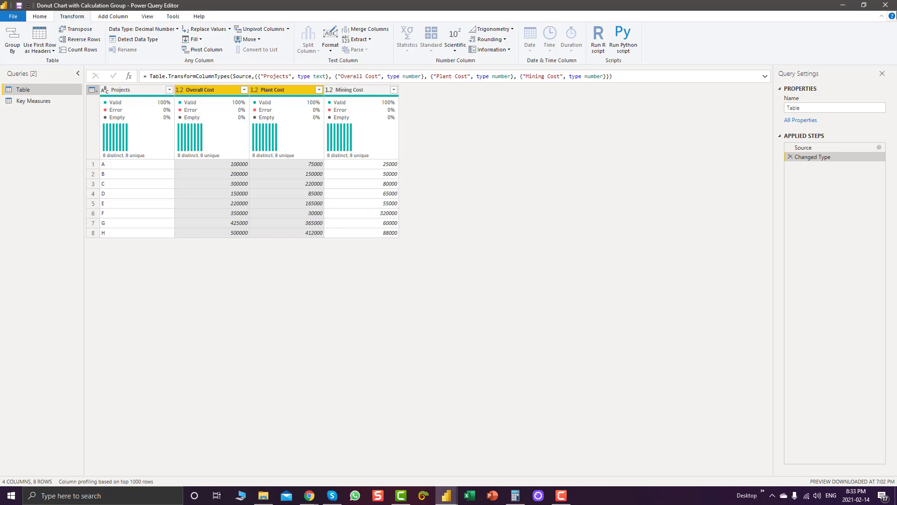
left_click(893, 5)
left_click(496, 260)
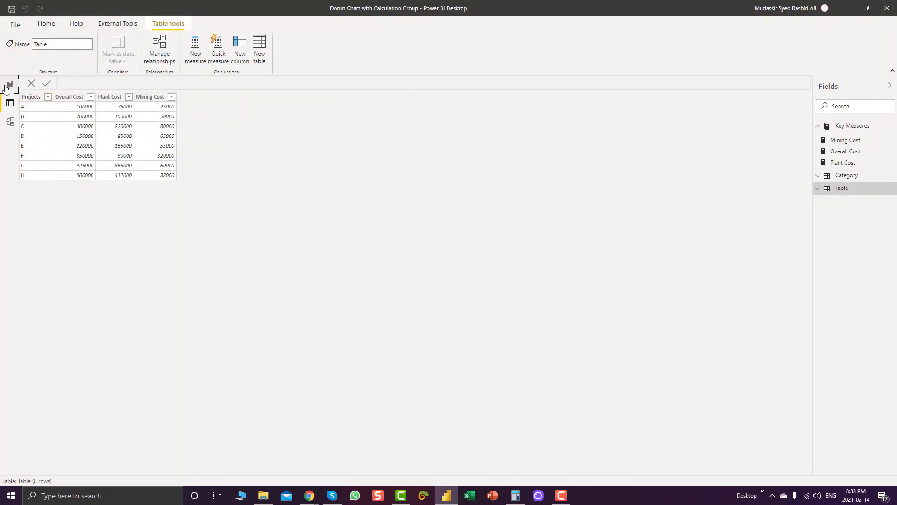
In Tabular Editor, create a new calculation group table named 'Calculation Group'
left_click(8, 84)
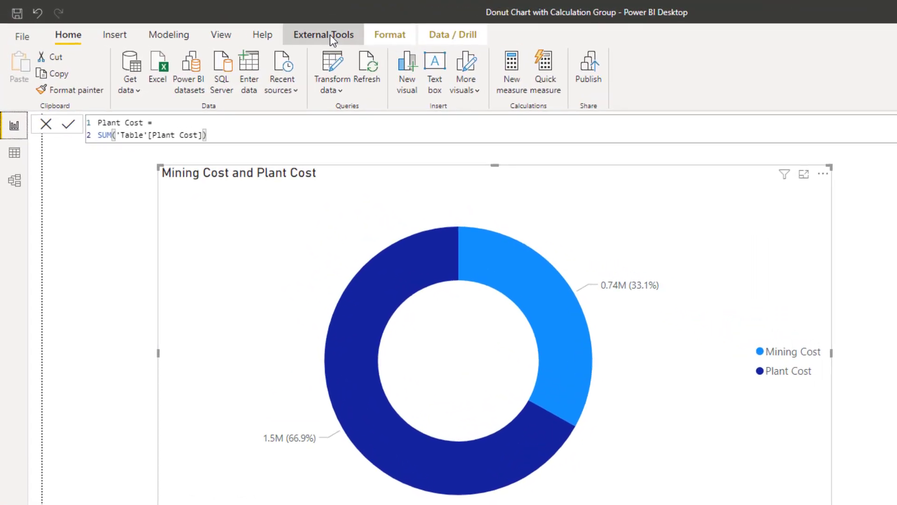
left_click(223, 25)
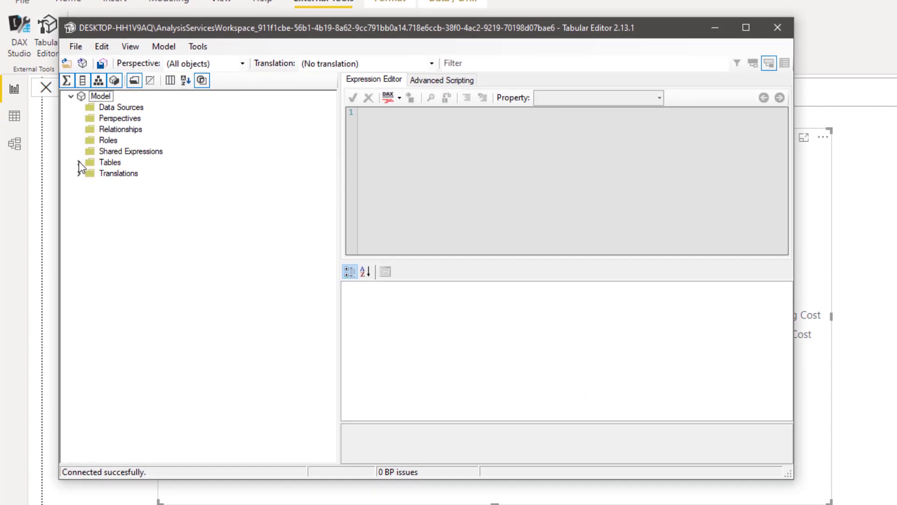
left_click(79, 163)
left_click(111, 163)
right_click(112, 164)
mouse_move(130, 177)
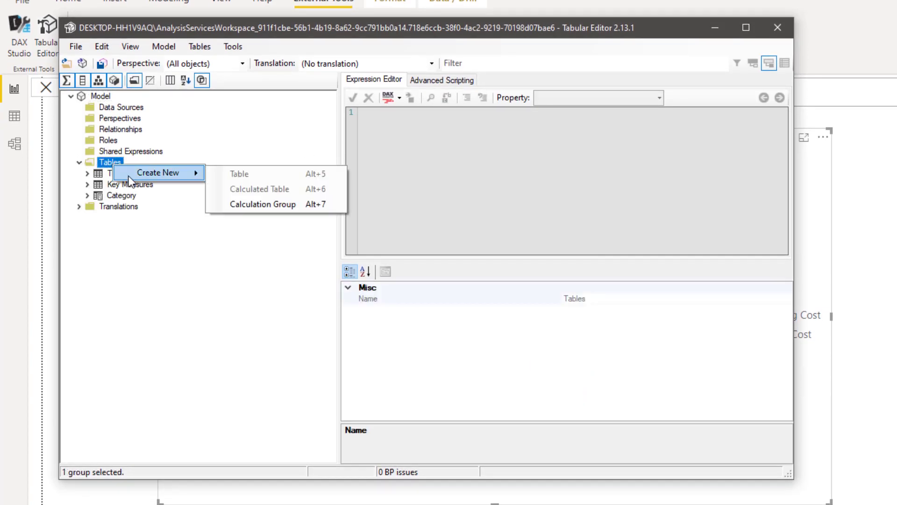
left_click(242, 201)
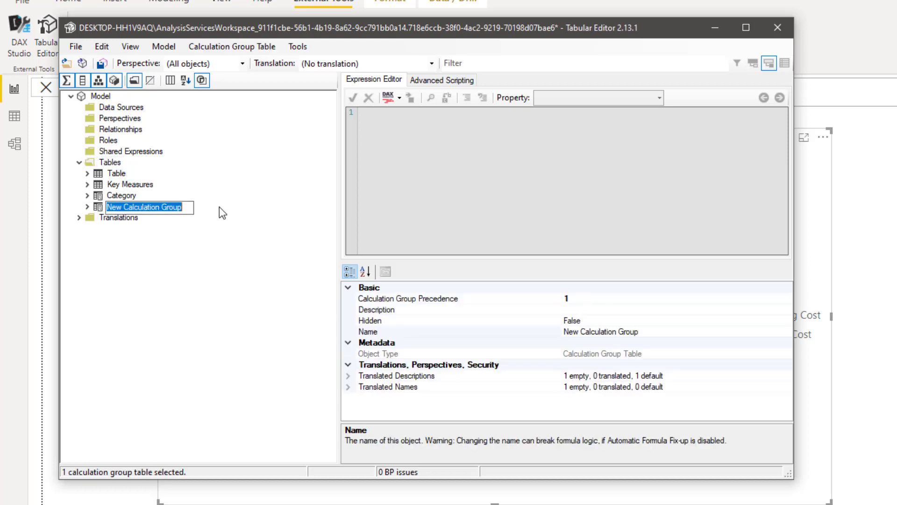
type("C")
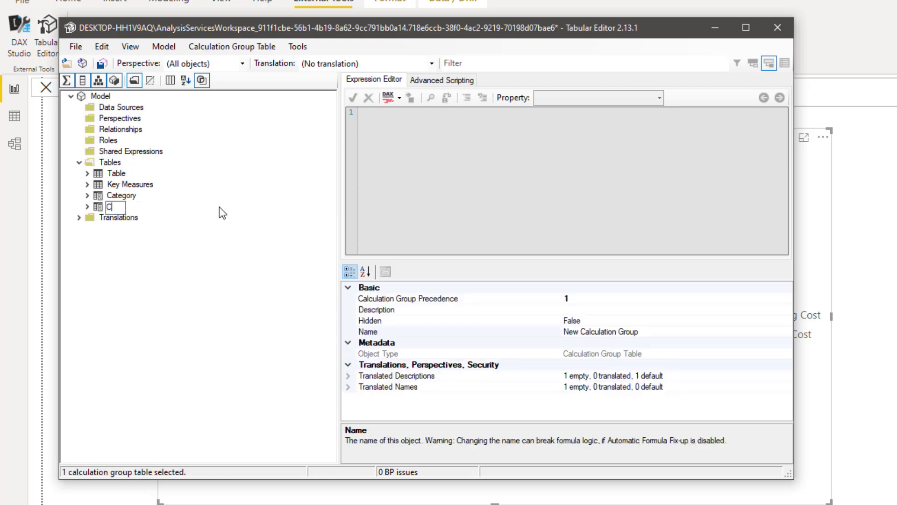
type("alculation Grou")
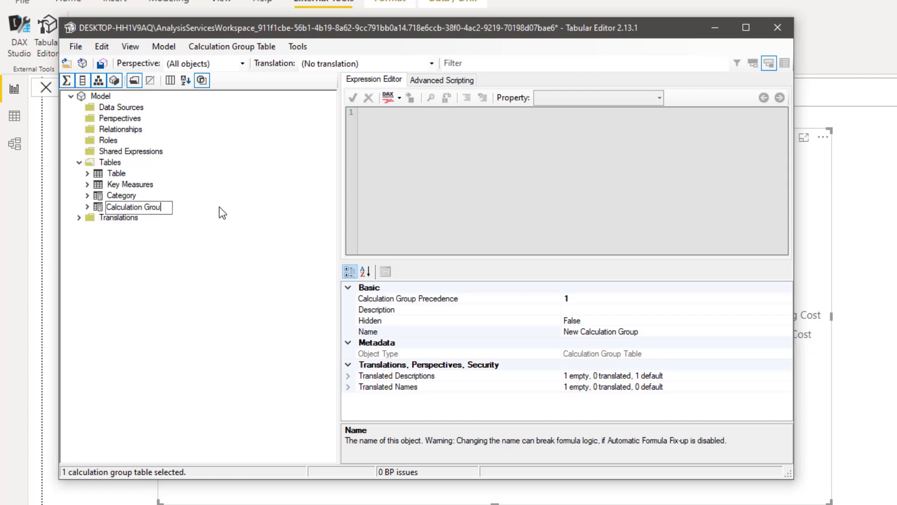
type("p")
key("Return")
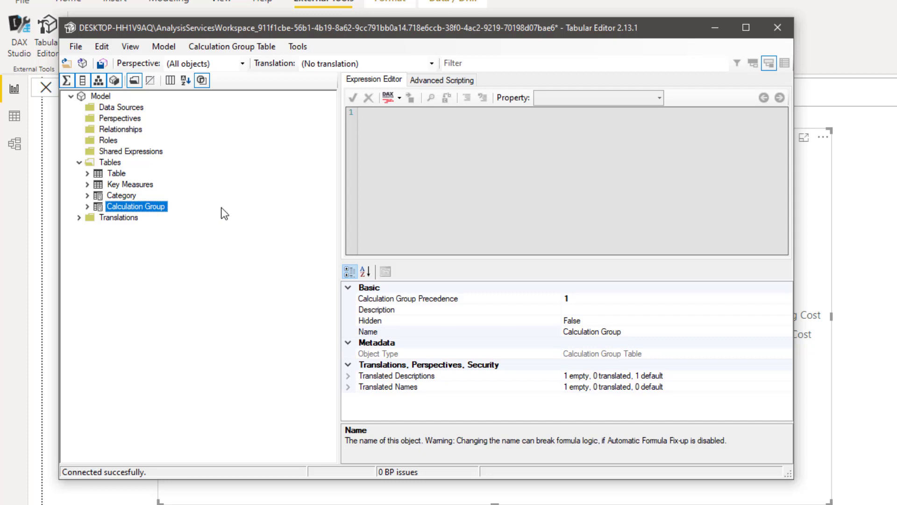
Add a calculation item named 'Plant Cost' and attempt to insert the Plant Cost measure
right_click(158, 205)
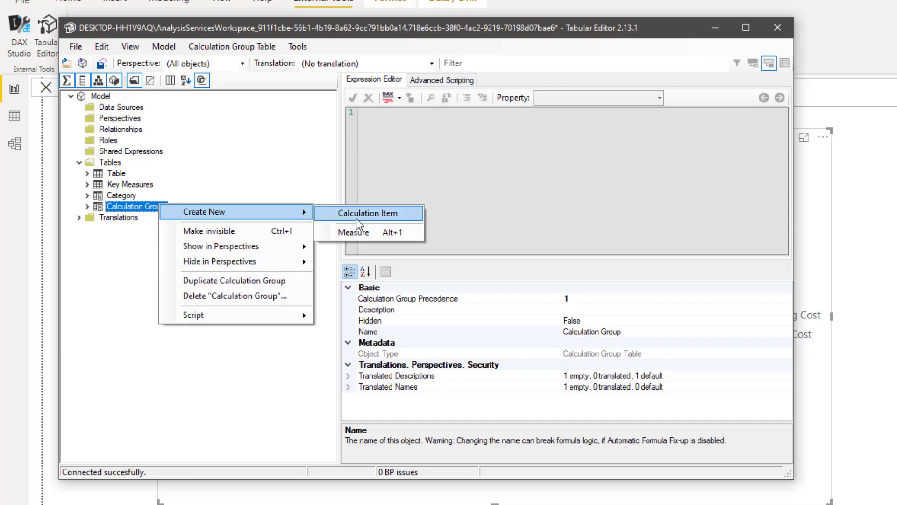
left_click(356, 218)
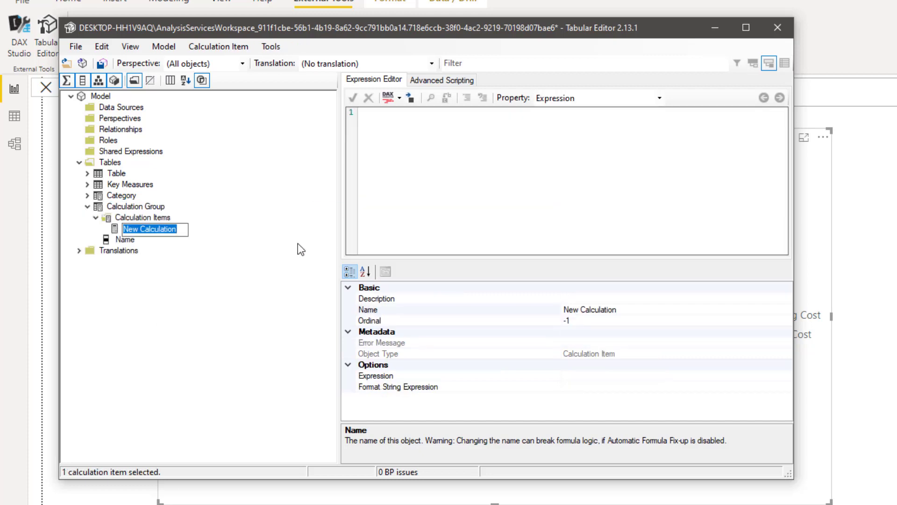
type("Plant Cost")
key("Return")
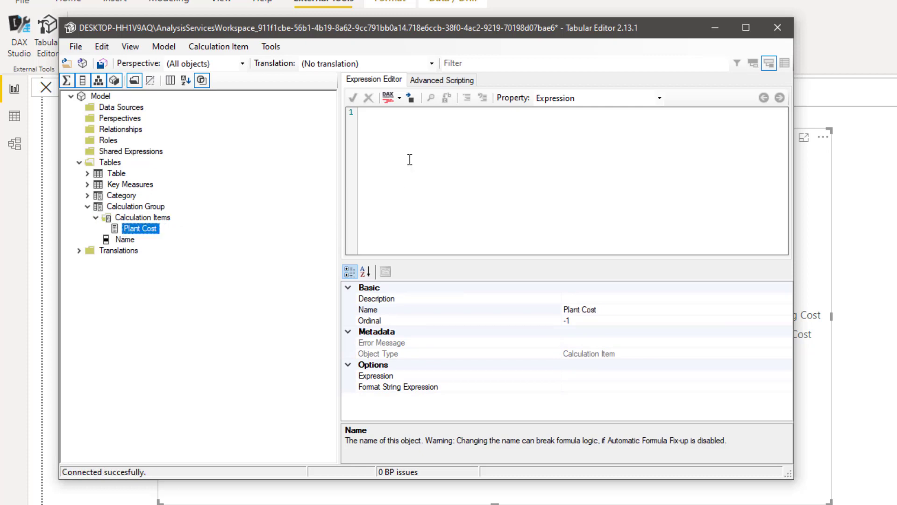
left_click(408, 152)
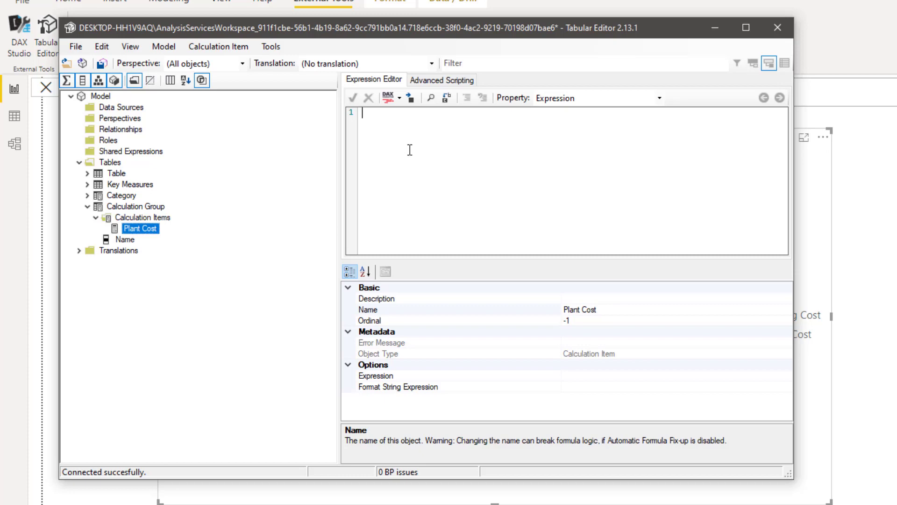
left_click(87, 184)
mouse_move(121, 220)
left_mouse_down()
mouse_move(187, 215)
mouse_move(120, 218)
left_mouse_up()
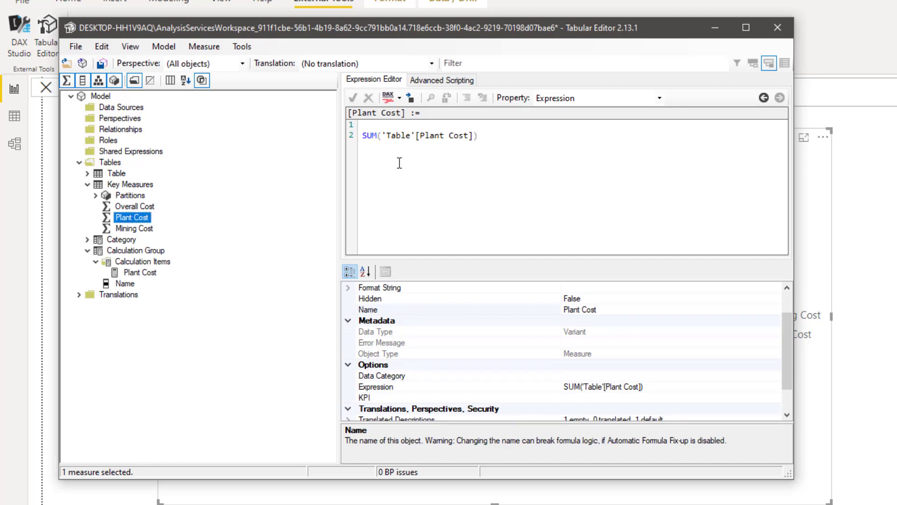
Add a 'Mining Cost' calculation item with expression [Mining Cost], then save the model
right_click(143, 265)
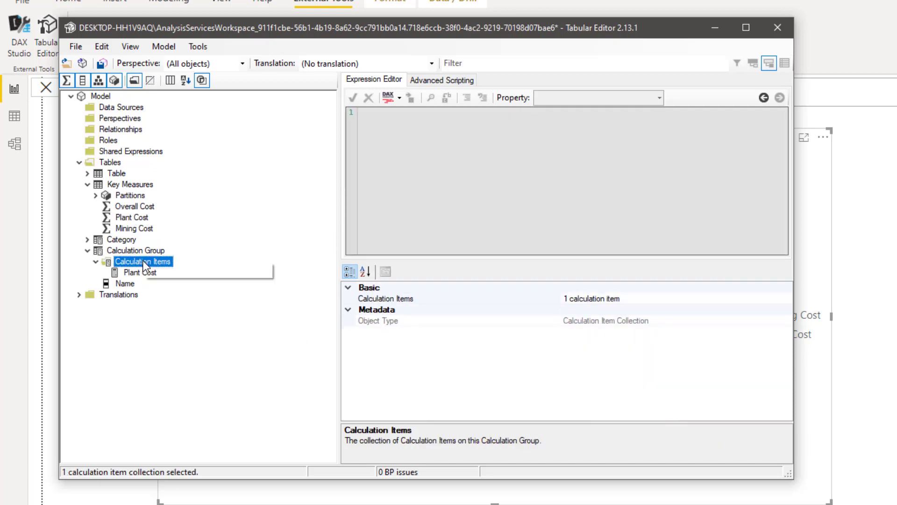
left_click(177, 280)
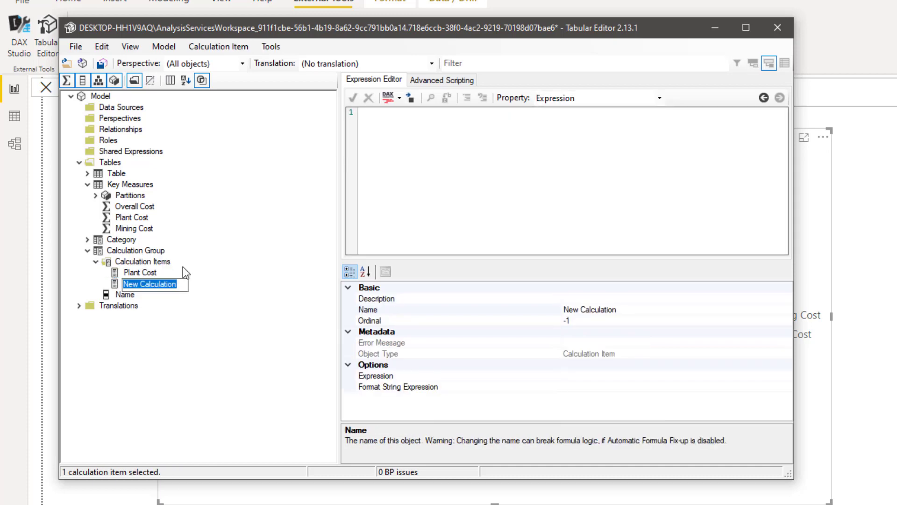
type("Mining")
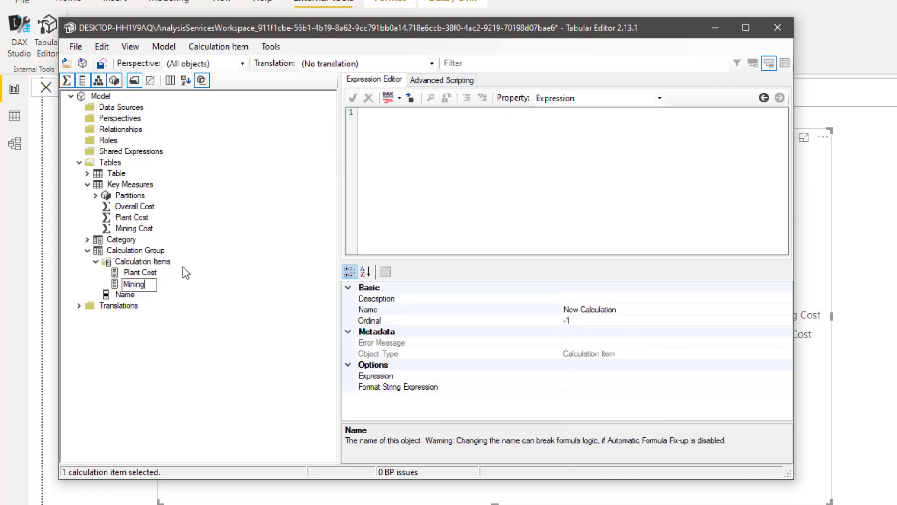
type(" Cost")
key("Return")
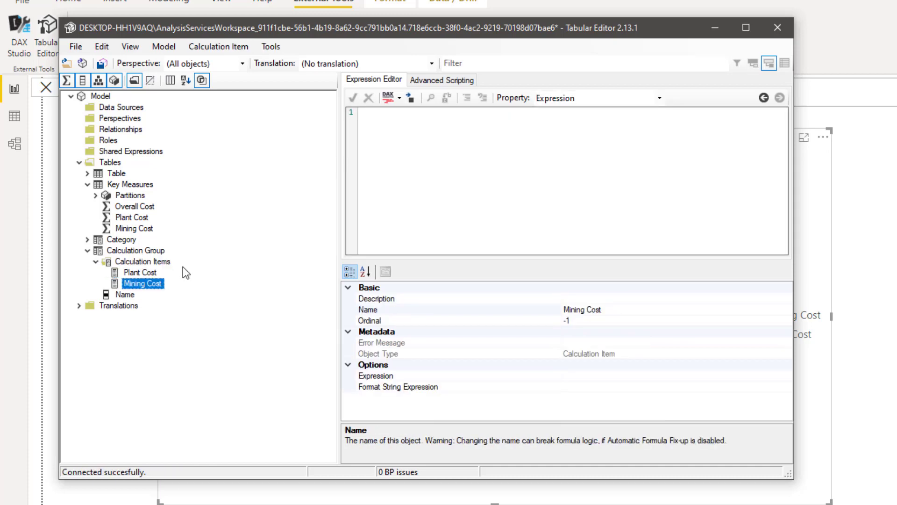
left_click_drag(133, 228, 458, 144)
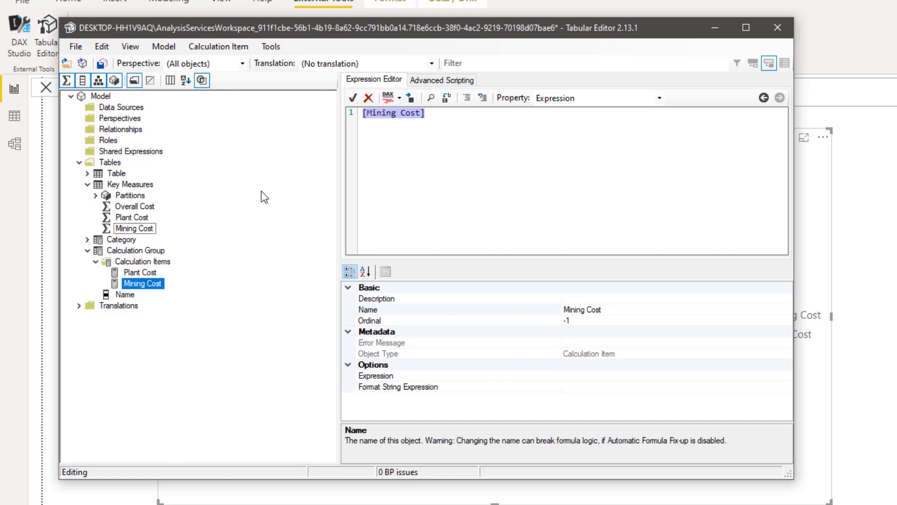
left_click(356, 105)
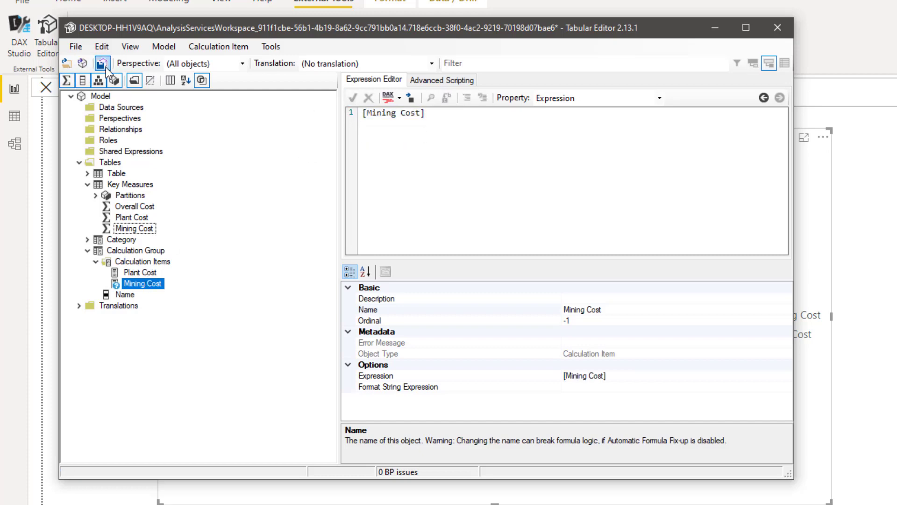
left_click(101, 63)
left_click(715, 28)
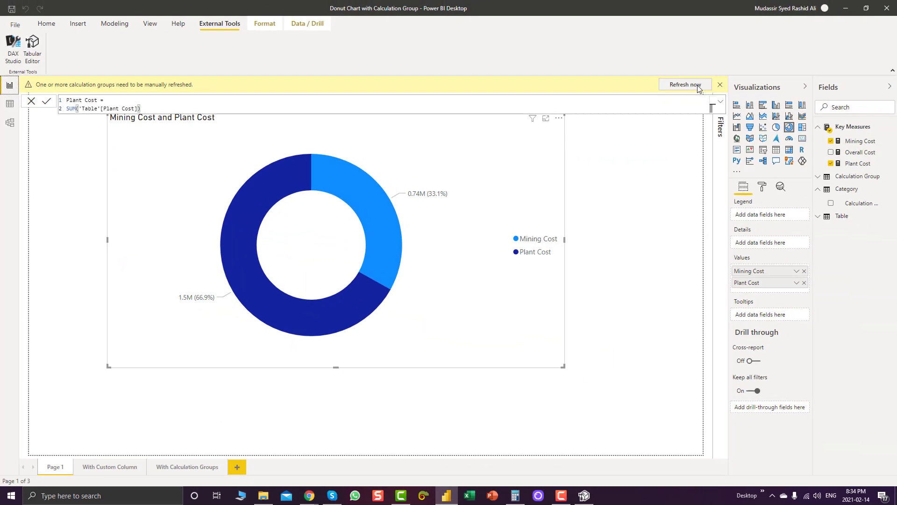
Refresh the model and place an enlarged donut chart centred on the With Calculation Groups page
left_click(697, 86)
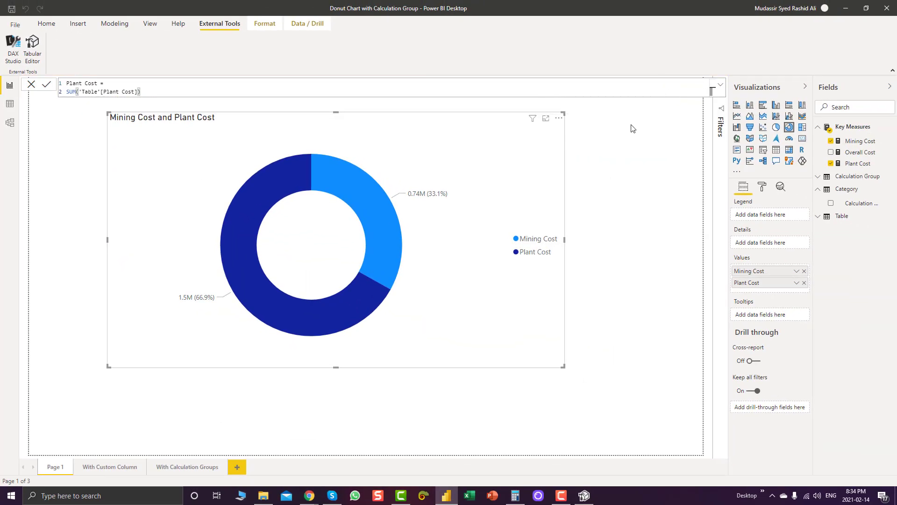
left_click(176, 468)
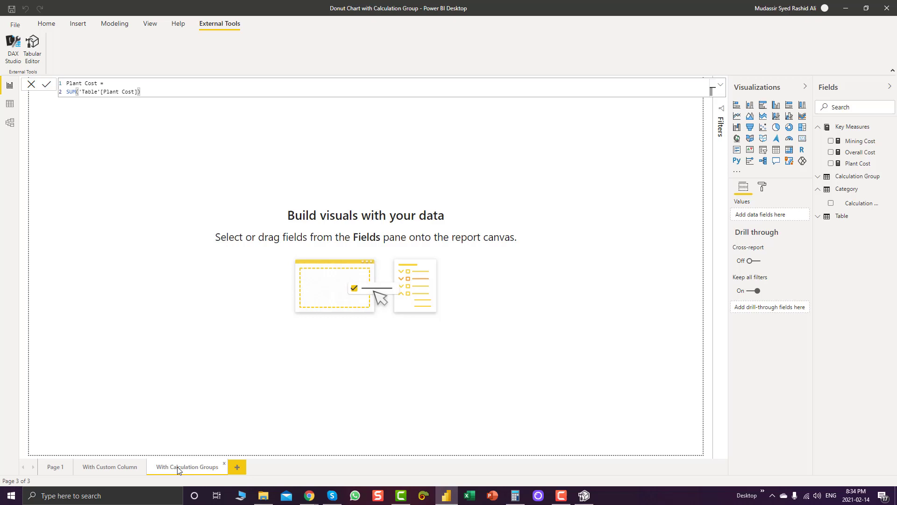
left_click(789, 127)
left_click_drag(120, 104, 328, 161)
left_click_drag(314, 279, 311, 330)
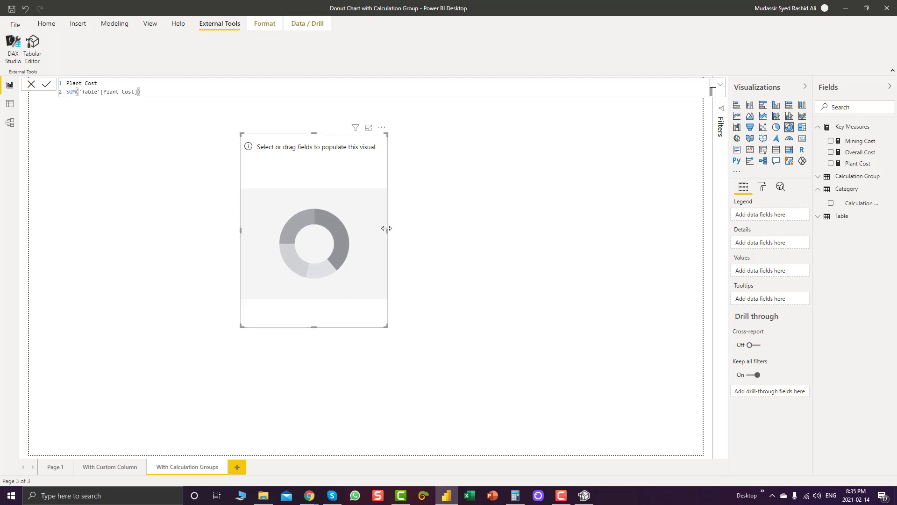
left_click_drag(387, 229, 502, 248)
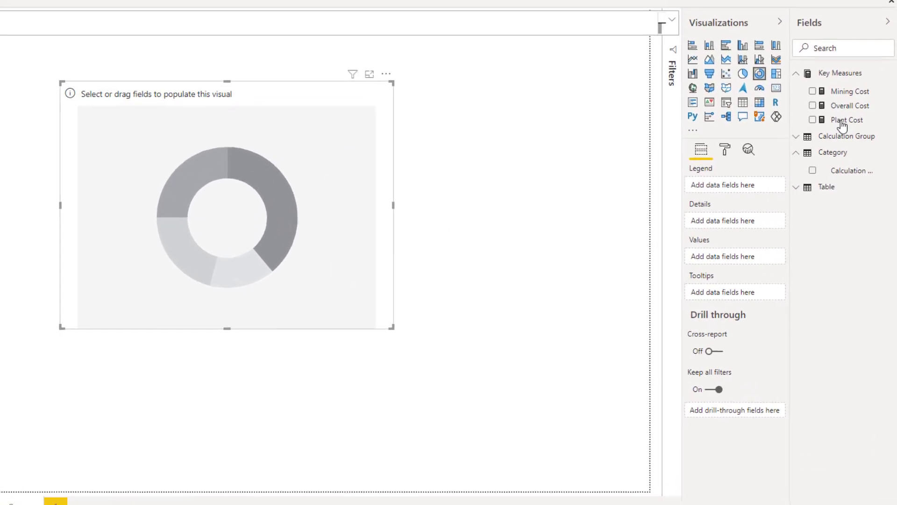
Use Overall Cost as the donut's values and Calculation Group Name as its legend
left_click_drag(853, 152, 834, 191)
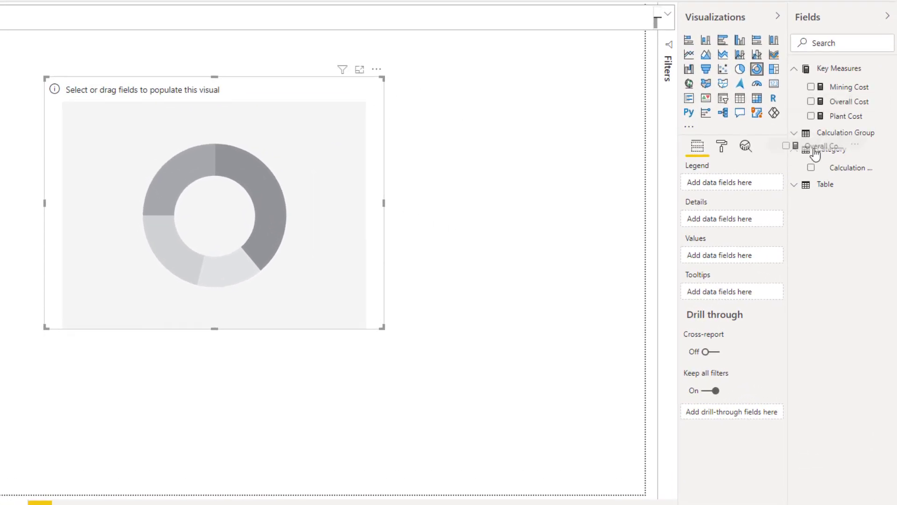
left_click_drag(816, 154, 723, 262)
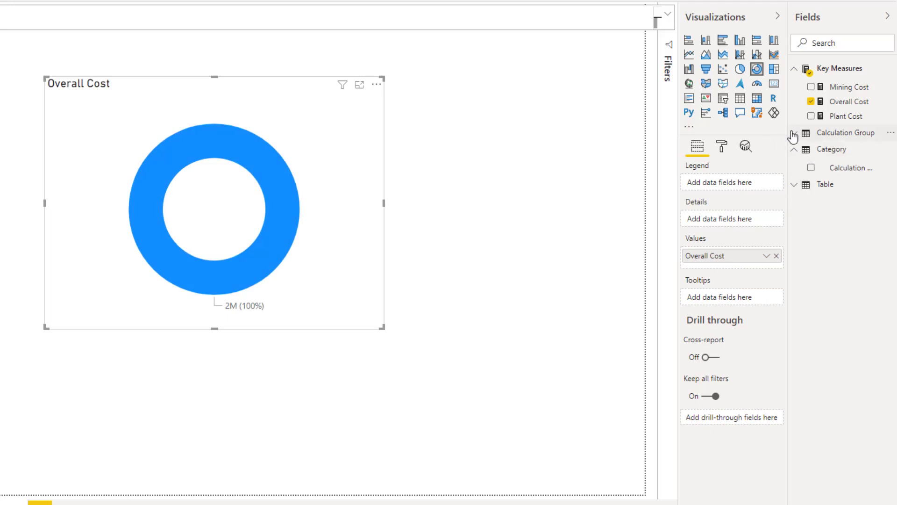
left_click(794, 134)
left_click_drag(827, 157, 732, 189)
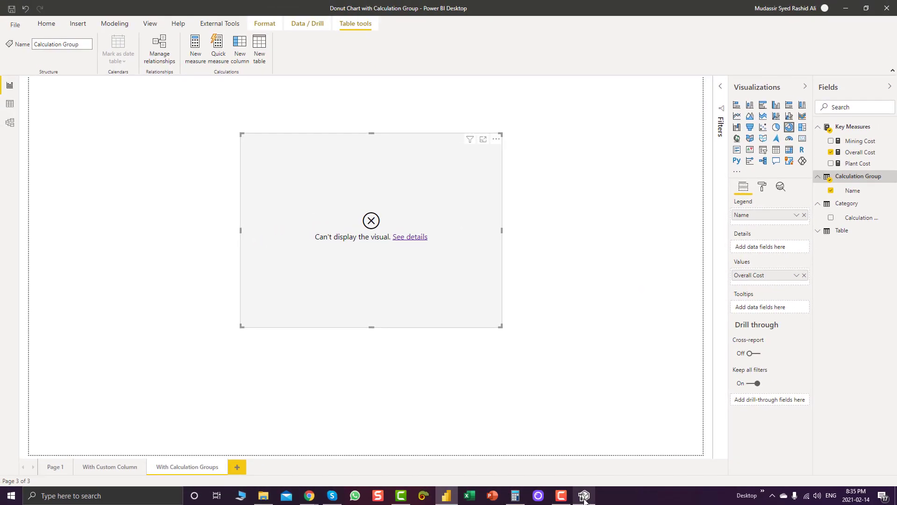
Set the Plant Cost calculation item's expression to [Plant Cost] and save the model
left_click(570, 501)
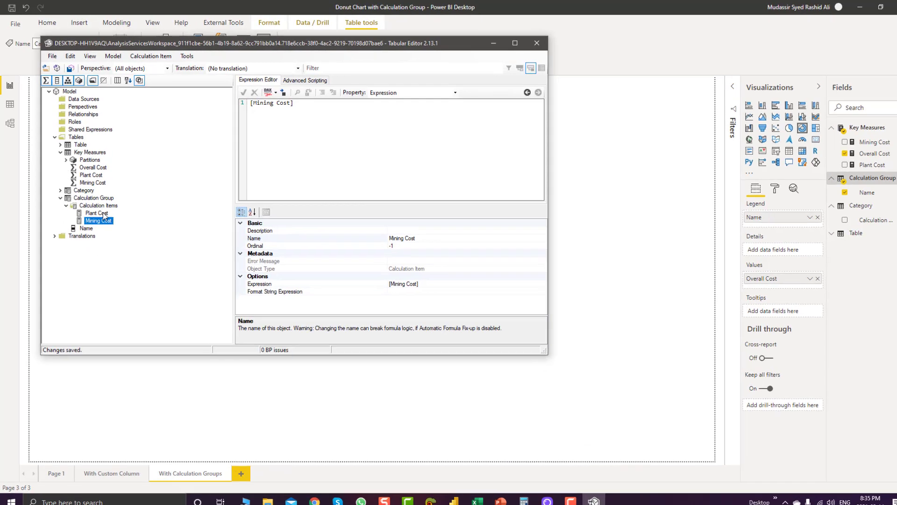
left_click(92, 211)
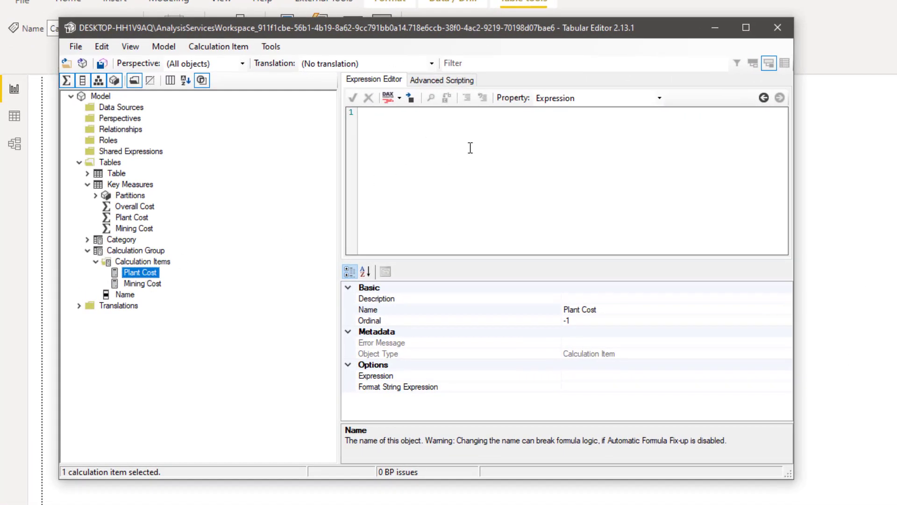
left_click(463, 147)
left_click(125, 218)
left_click_drag(124, 222, 402, 161)
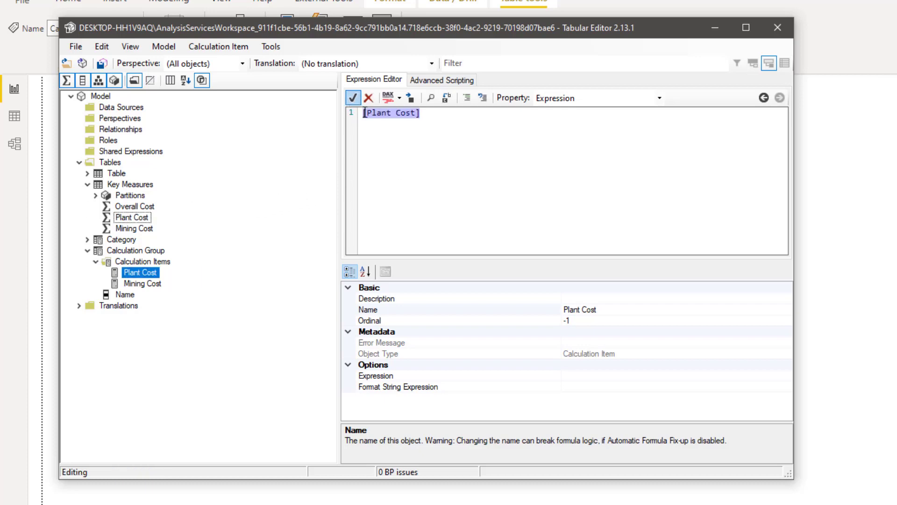
left_click(353, 98)
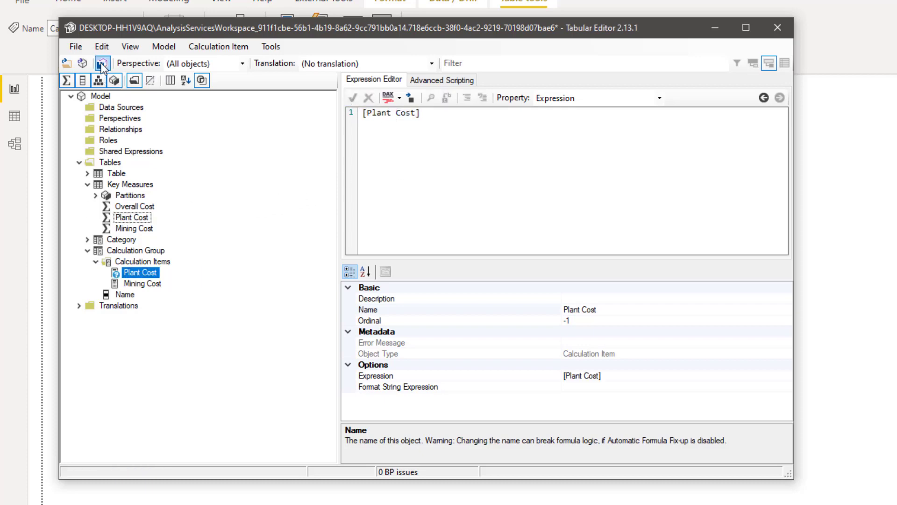
left_click(102, 63)
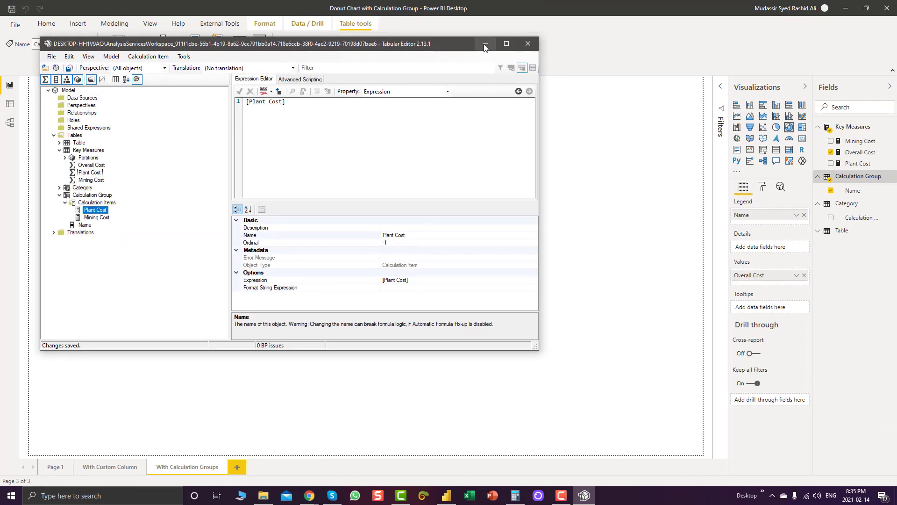
left_click(485, 45)
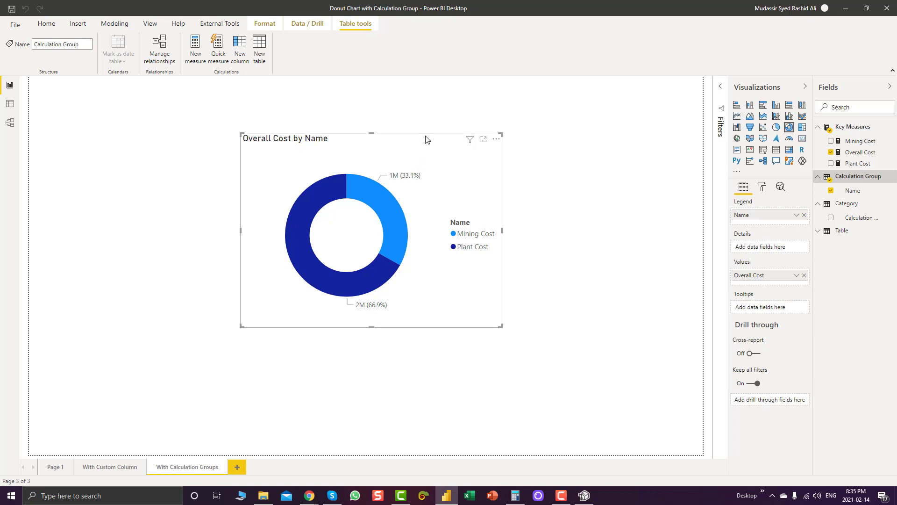
Nudge the donut slightly left and compare it with Page 1's donut chart
left_click_drag(426, 138, 408, 142)
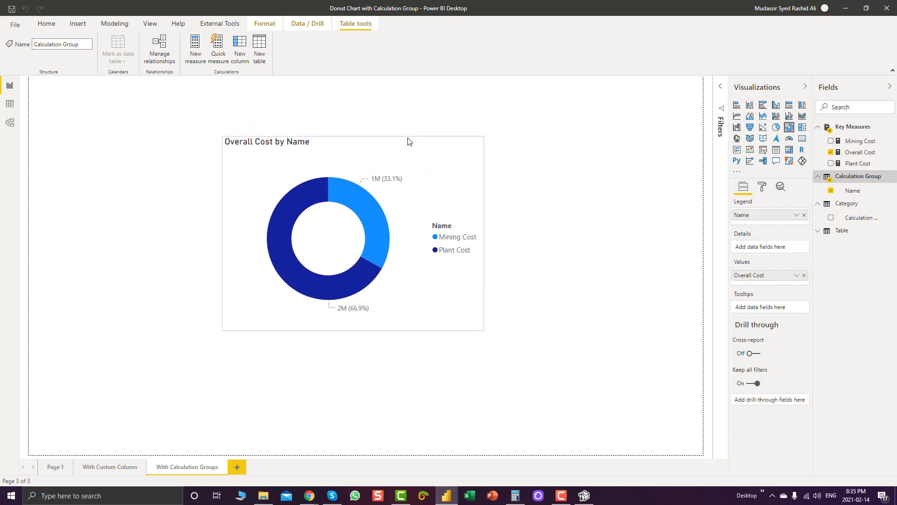
left_click(56, 467)
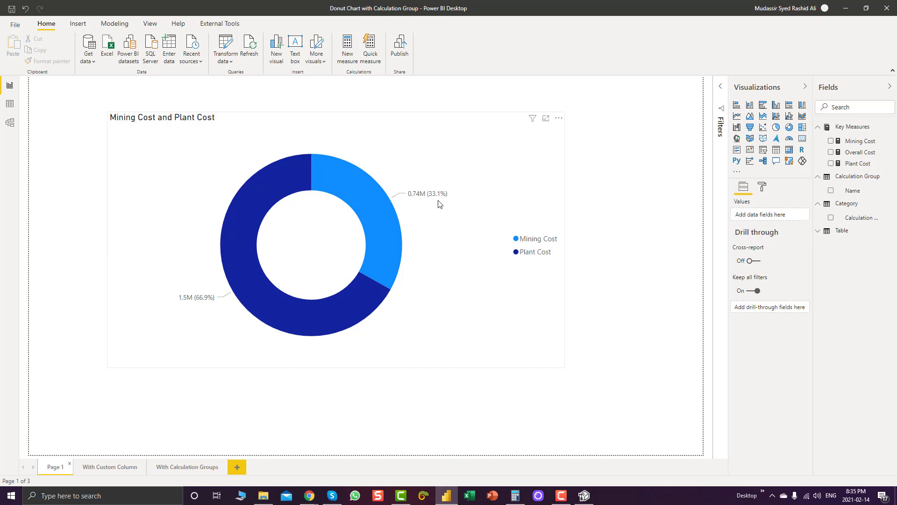
left_click(187, 467)
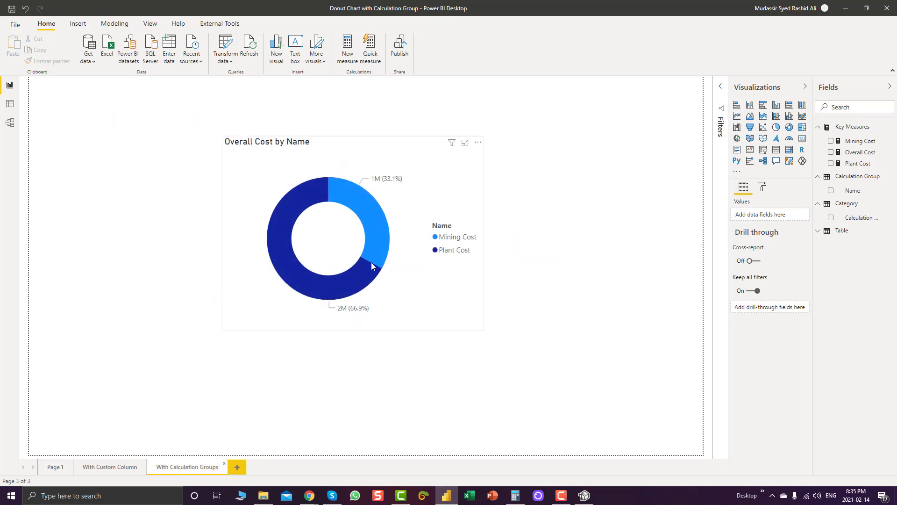
left_click(471, 276)
left_click(547, 236)
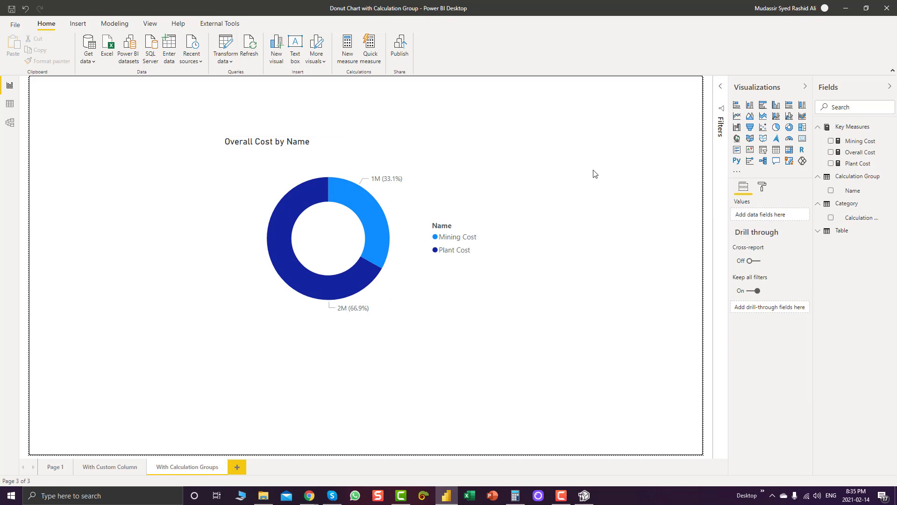
Add a Calculation Group Name slicer at the top right beside the donut
left_click(763, 150)
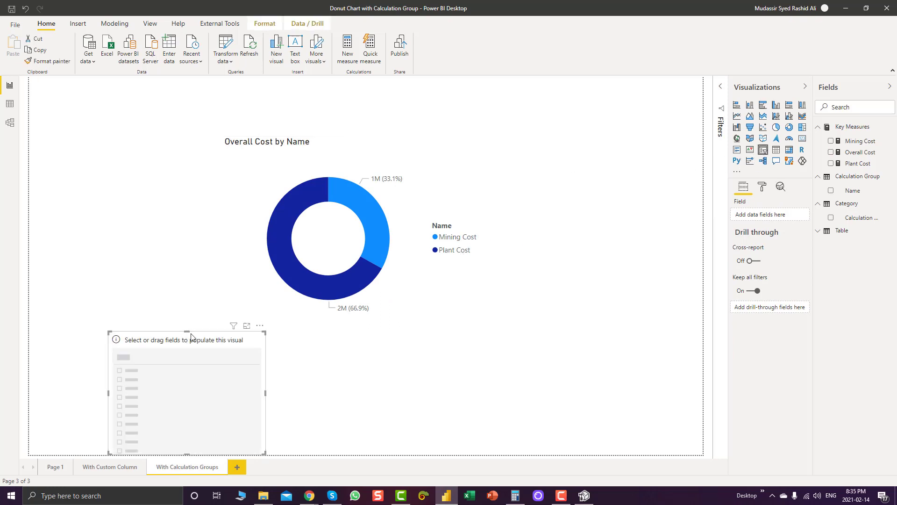
left_click_drag(192, 335, 609, 107)
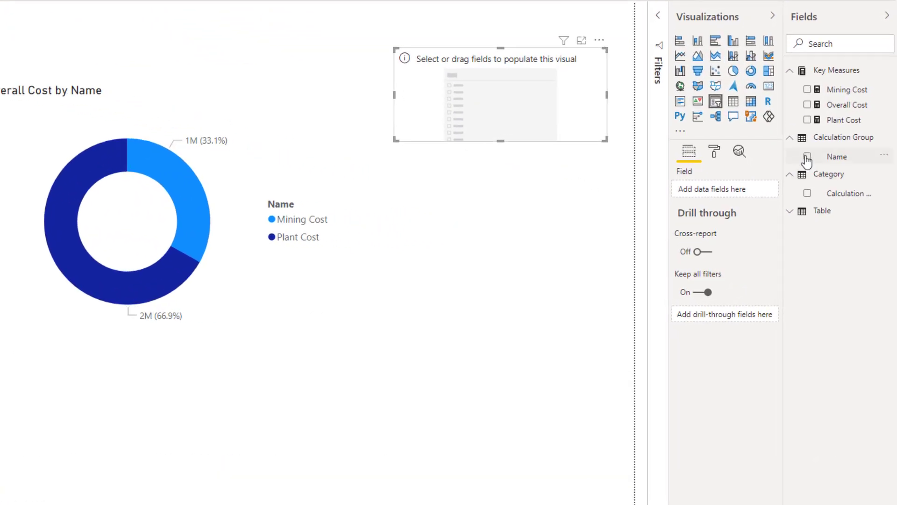
left_click(806, 157)
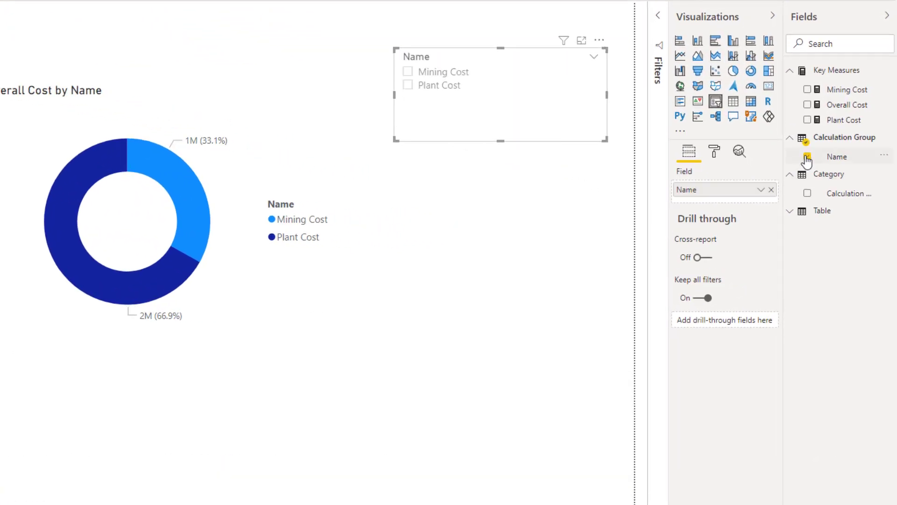
Test the slicer by toggling between Mining Cost and Plant Cost, ending on Plant Cost
left_click(409, 72)
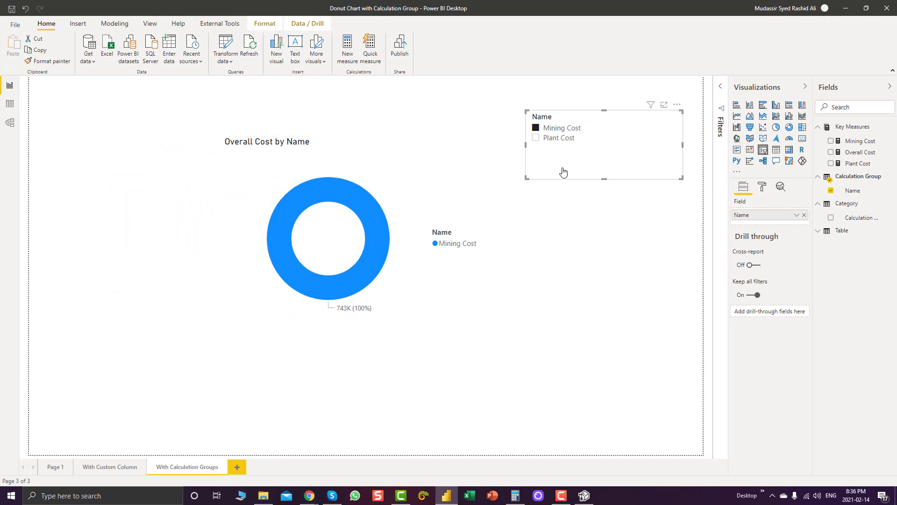
left_click(536, 138)
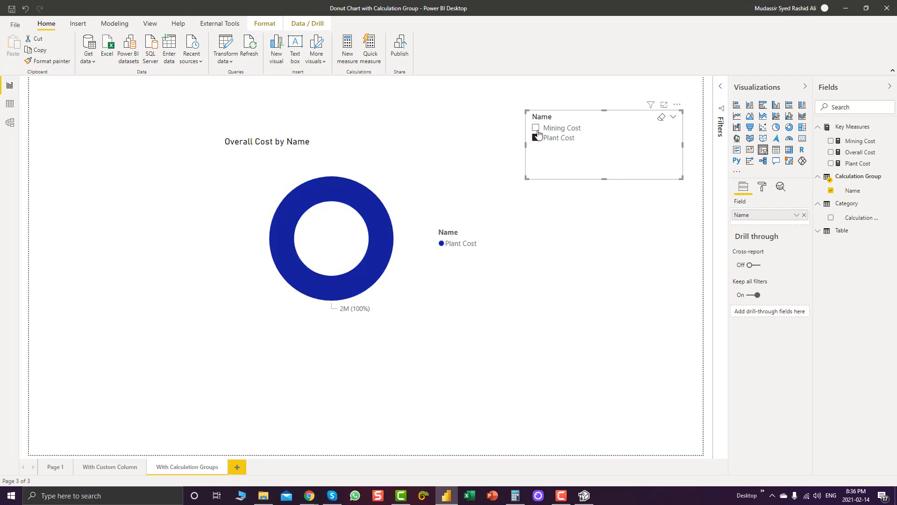
left_click(537, 129)
left_click(536, 137)
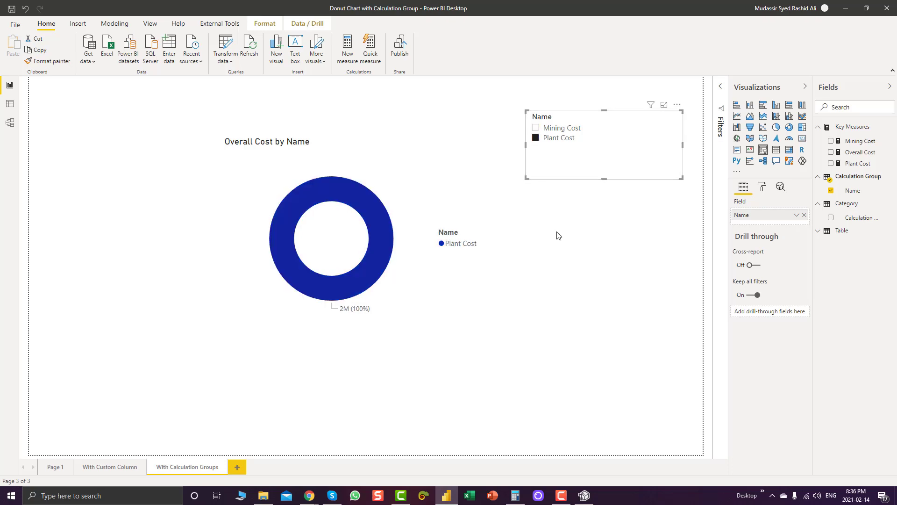